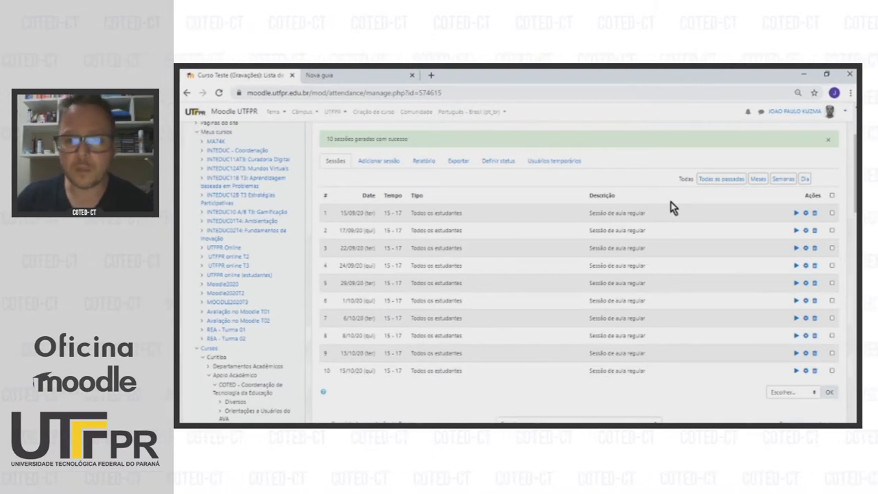
- Open the attendance status definitions, review the acronyms, descriptions and points, and submit the update
left_click(499, 163)
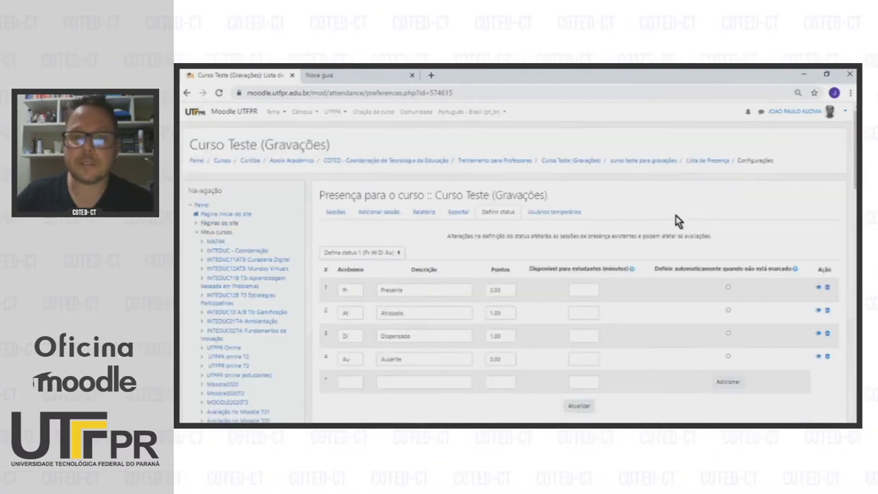
scroll(676, 215, "down", 1)
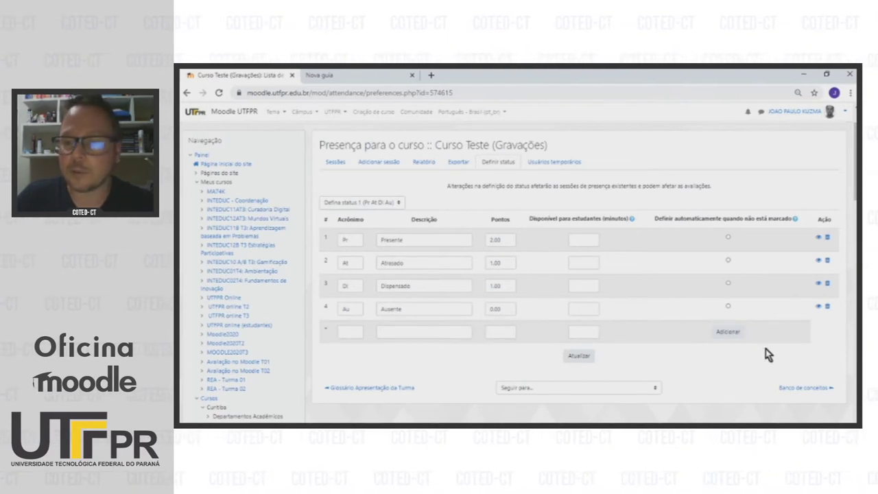
left_click(578, 358)
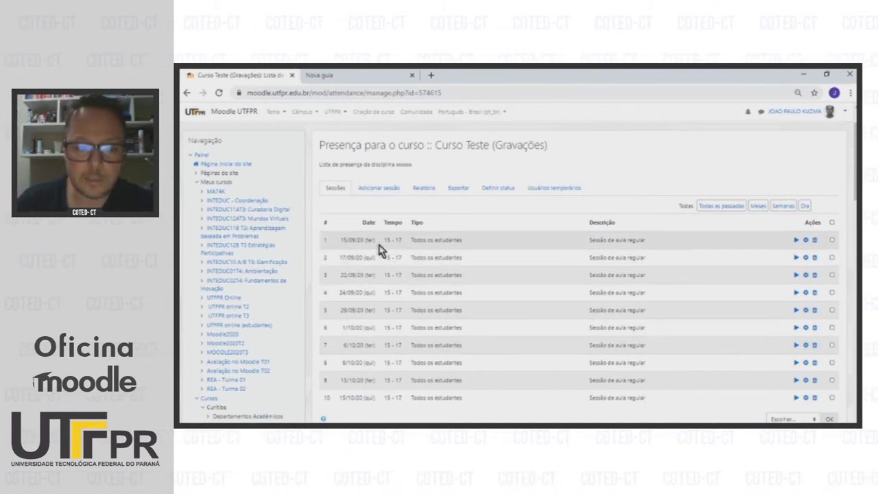
- Take attendance for the 15/09/20 session, marking the first student as Presente (Pr), and save it
left_click(797, 242)
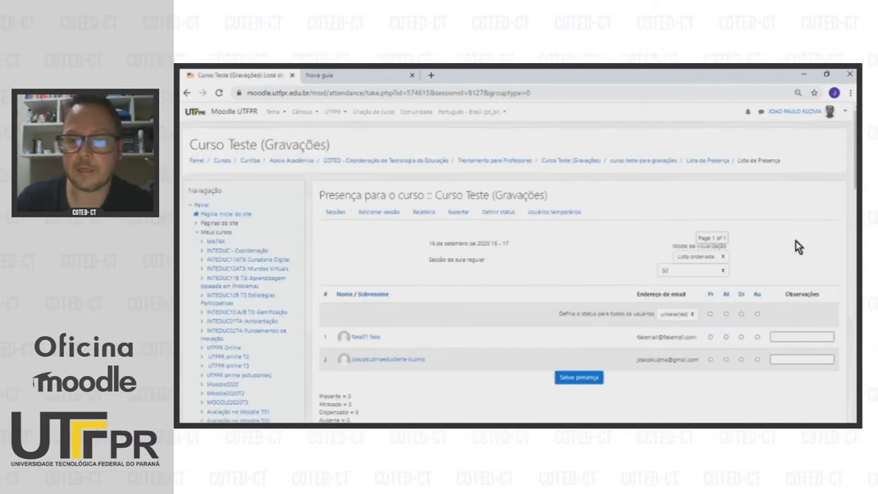
scroll(796, 242, "down", 3)
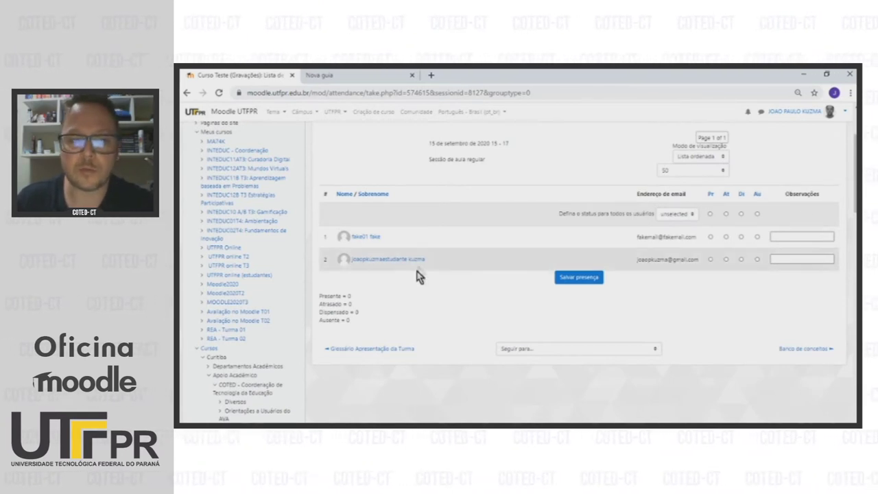
scroll(637, 337, "up", 2)
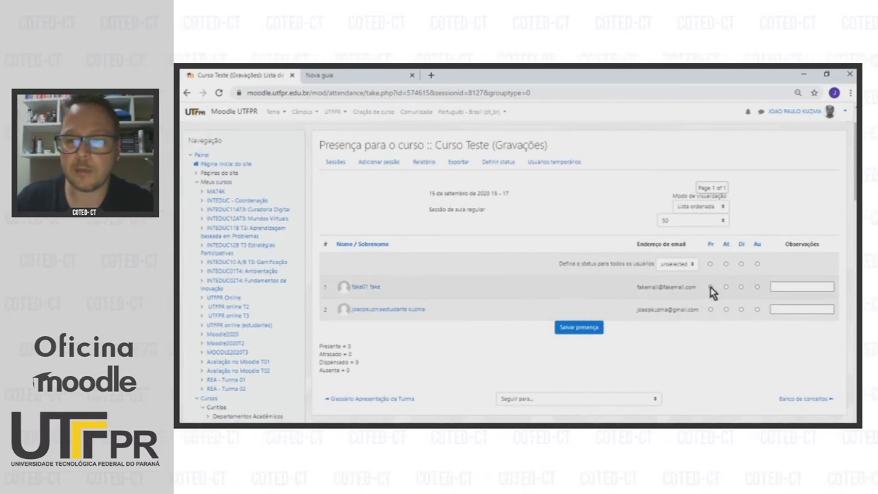
left_click(578, 328)
scroll(579, 330, "down", 2)
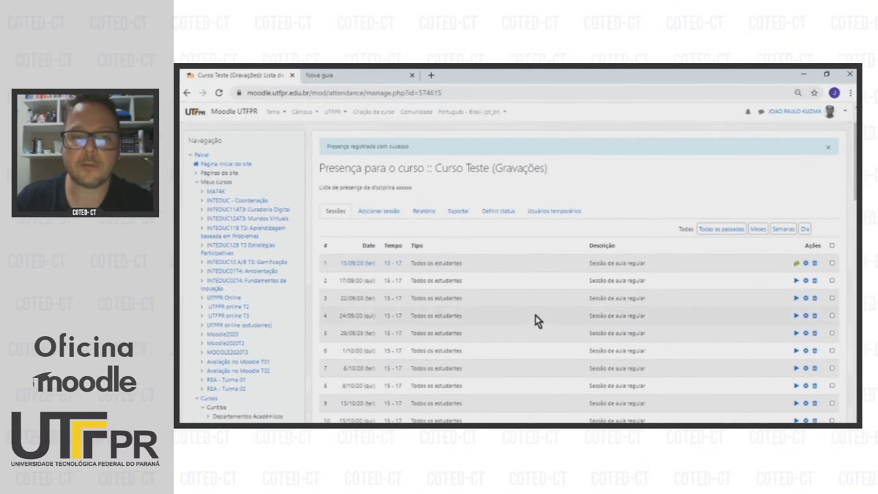
- Check the attendance report across all session dates, including points and percentage, and return to the session list
left_click(424, 215)
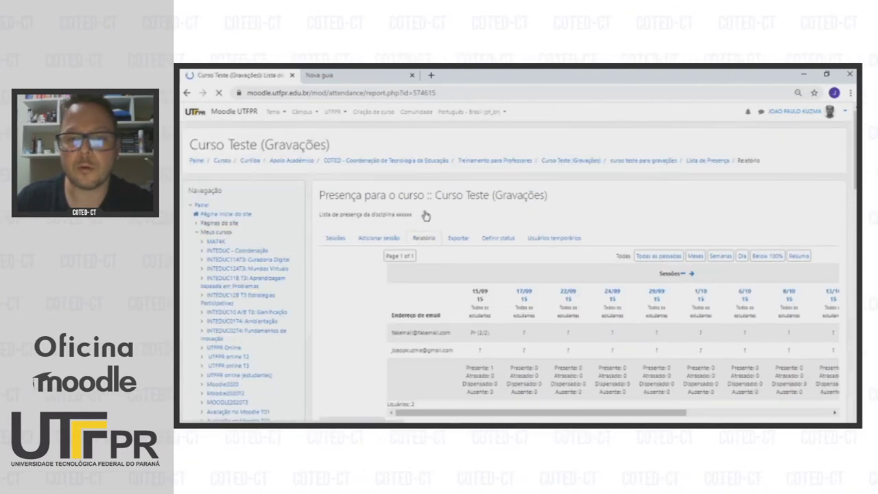
scroll(657, 302, "down", 2)
scroll(657, 307, "down", 1)
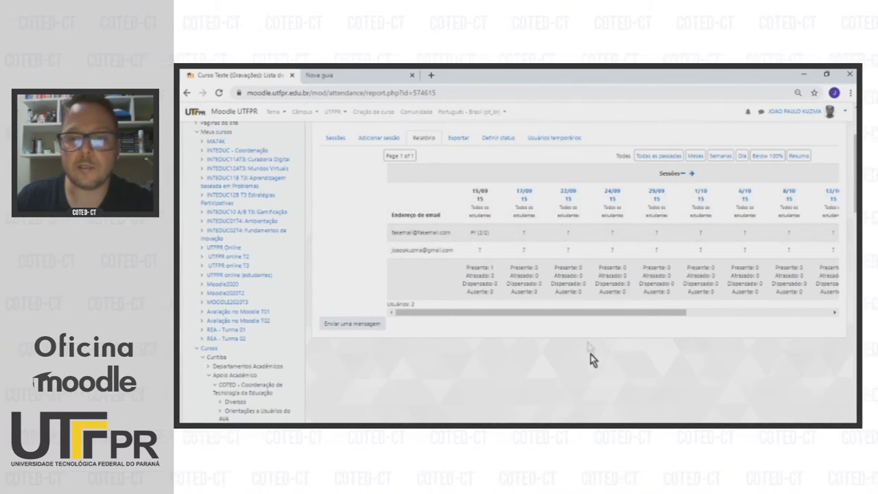
left_click_drag(587, 314, 757, 324)
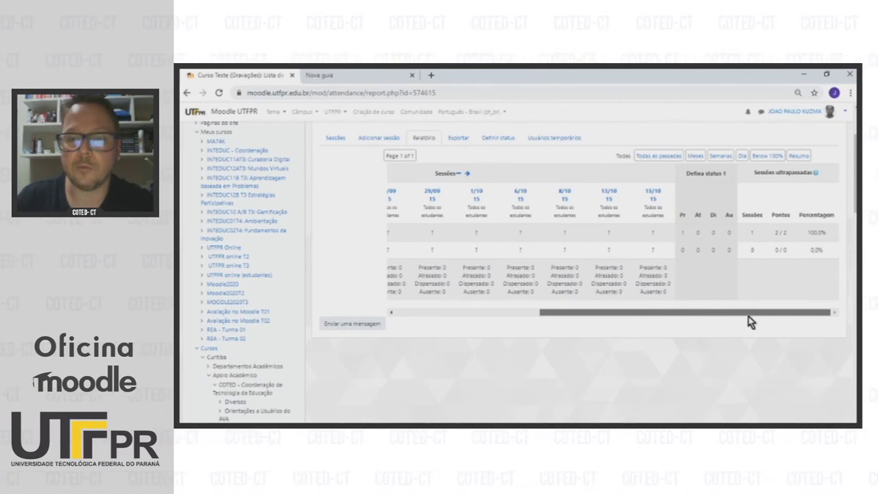
key("alt+Left")
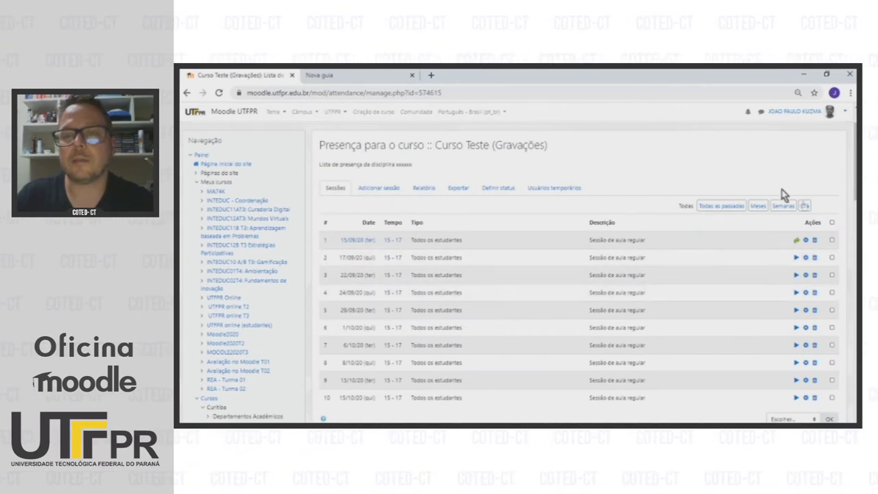
- Record the first student as Presente (Pr) in the remaining sessions through 15/10/20 and save the attendance
scroll(545, 354, "down", 1)
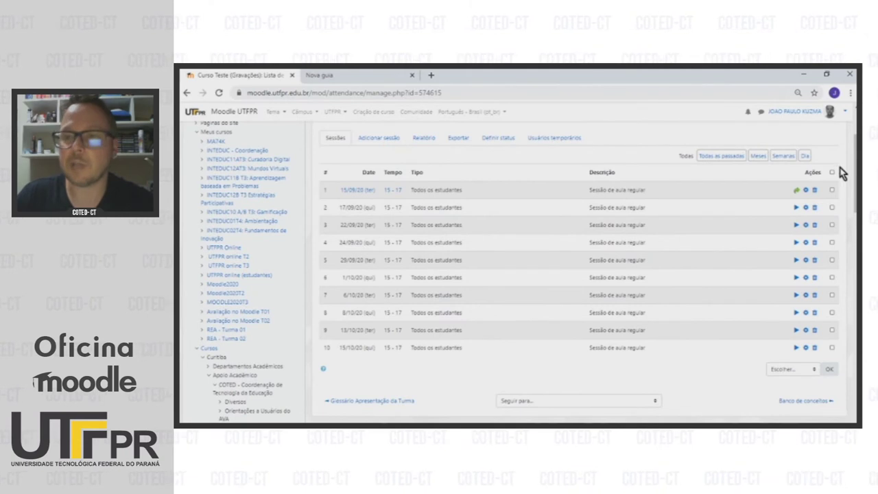
left_click(796, 349)
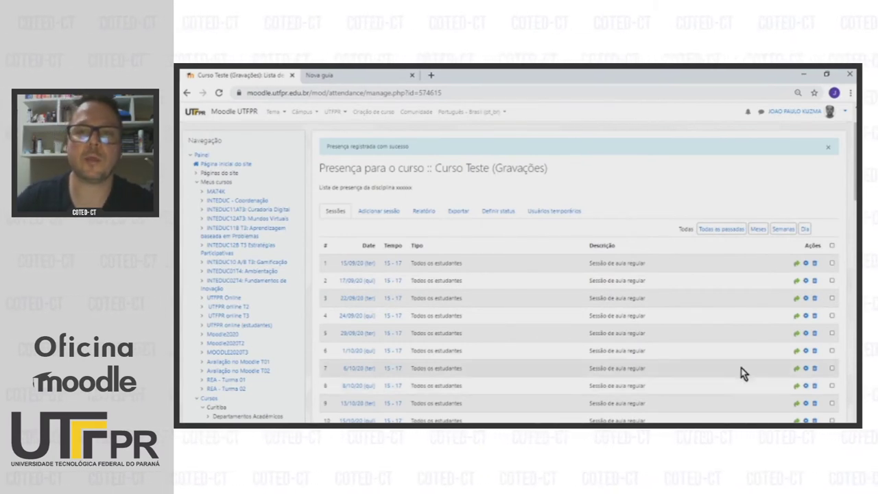
scroll(725, 358, "down", 3)
scroll(555, 258, "up", 3)
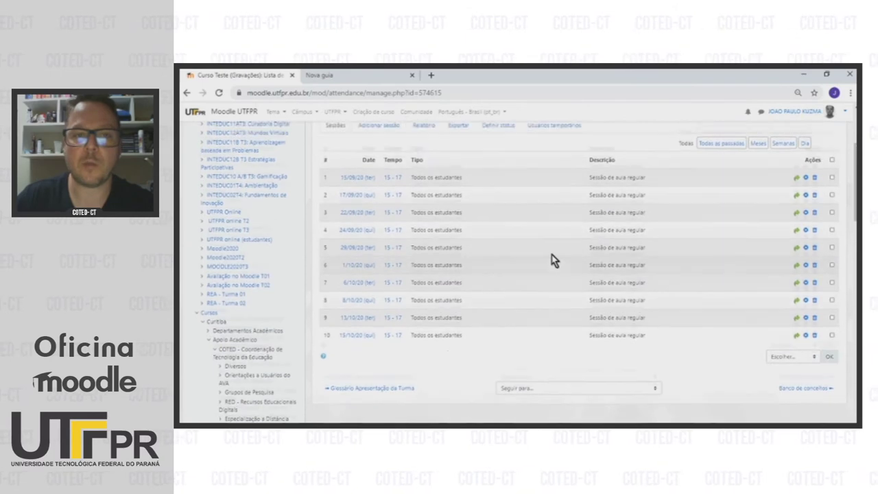
- Review the attendance report's presence marks per session and each student's total points and percentage
left_click(424, 211)
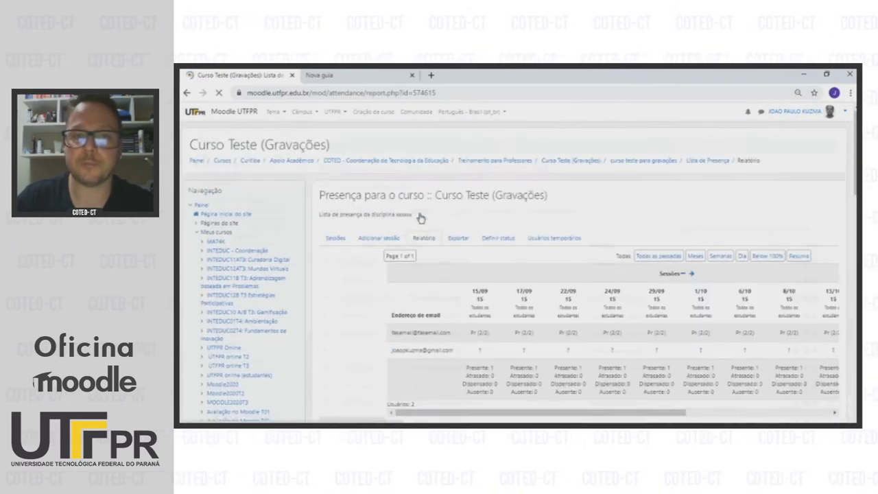
scroll(680, 300, "down", 3)
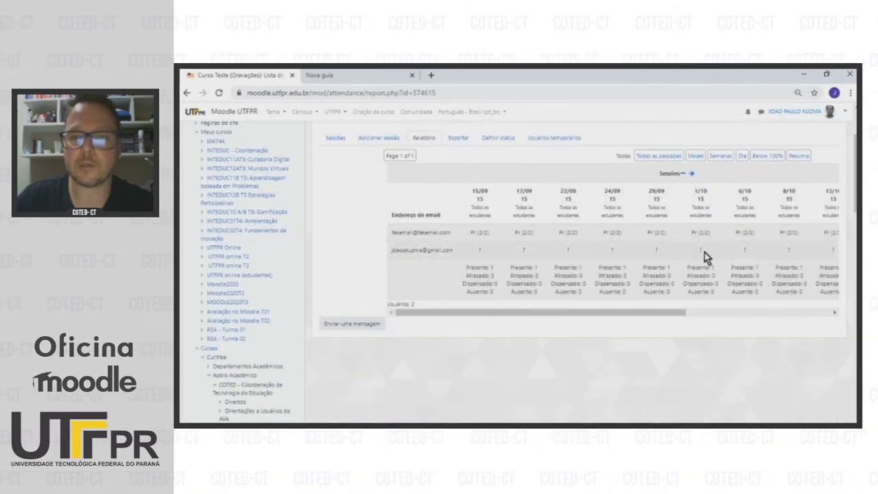
left_click_drag(589, 313, 717, 325)
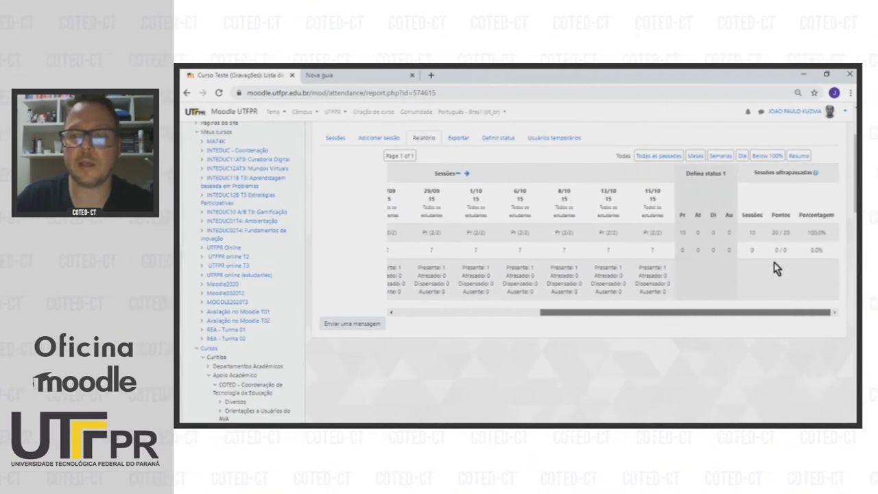
scroll(776, 261, "left", 5)
left_click(783, 313)
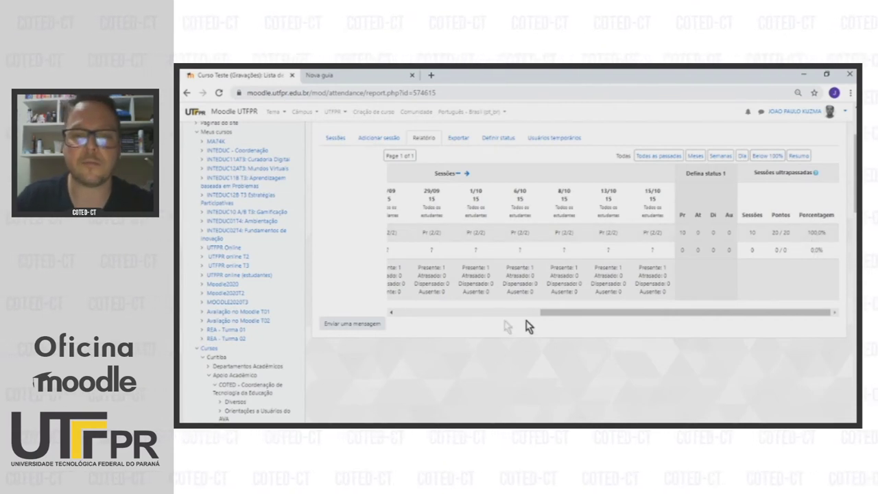
left_click(463, 313)
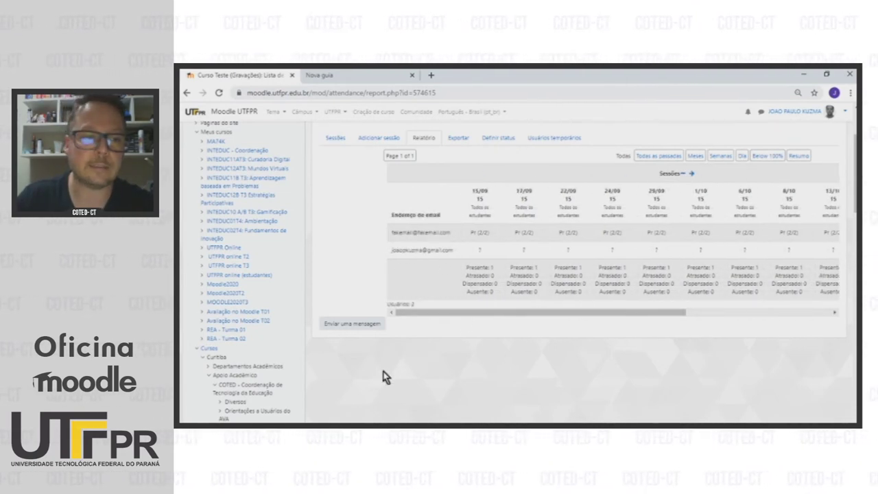
scroll(484, 285, "up", 3)
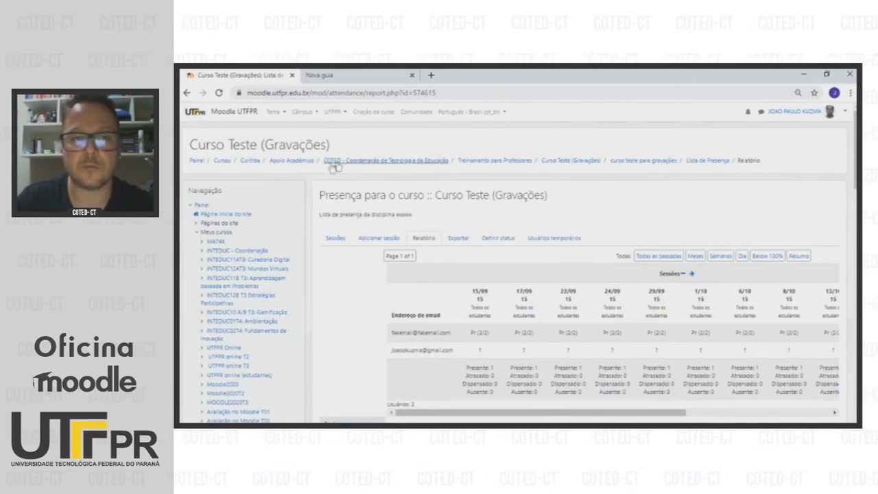
- Open the course's gradebook setup and examine the weight and maximum grade of the Lista de Presença item
left_click(568, 162)
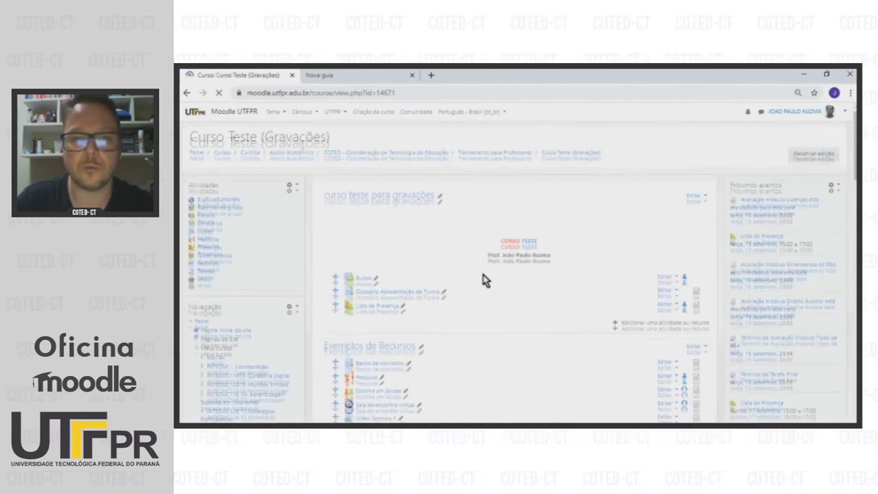
scroll(347, 254, "down", 5)
scroll(347, 254, "down", 10)
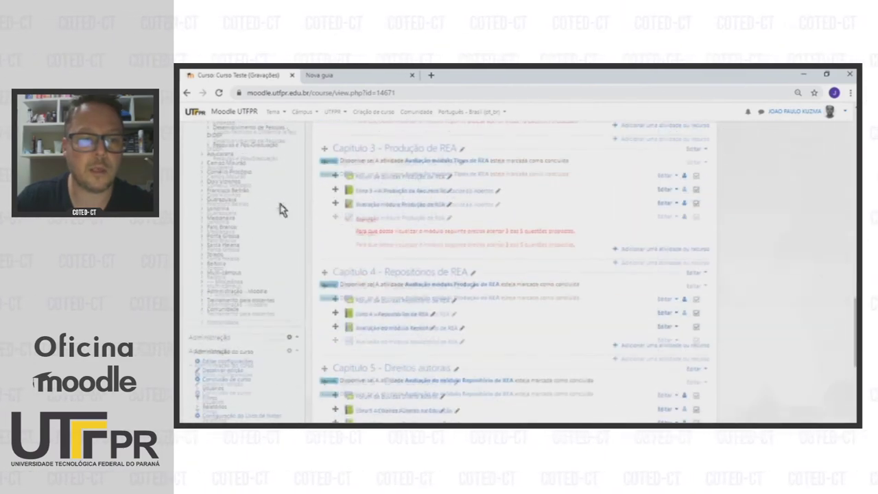
left_click(255, 266)
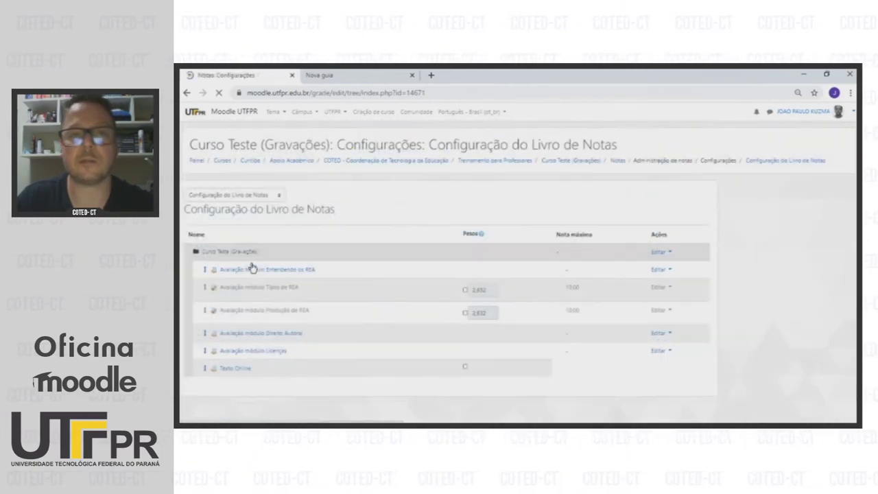
scroll(534, 351, "down", 5)
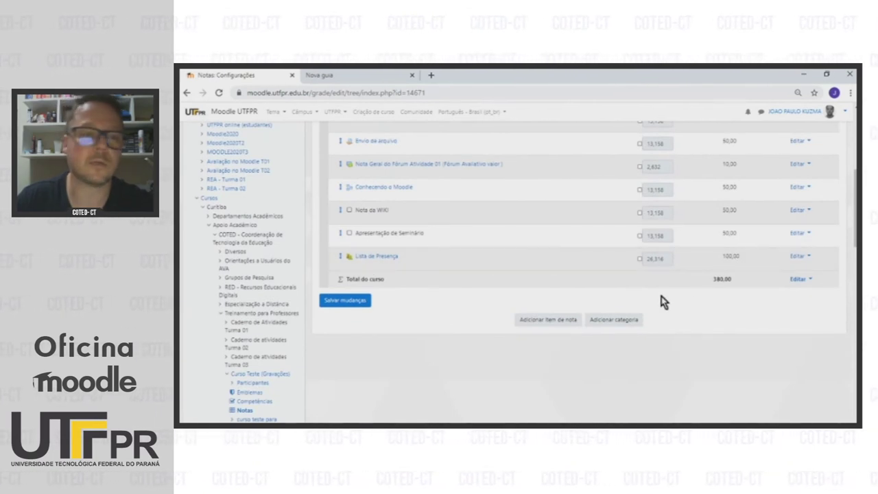
scroll(655, 301, "up", 10)
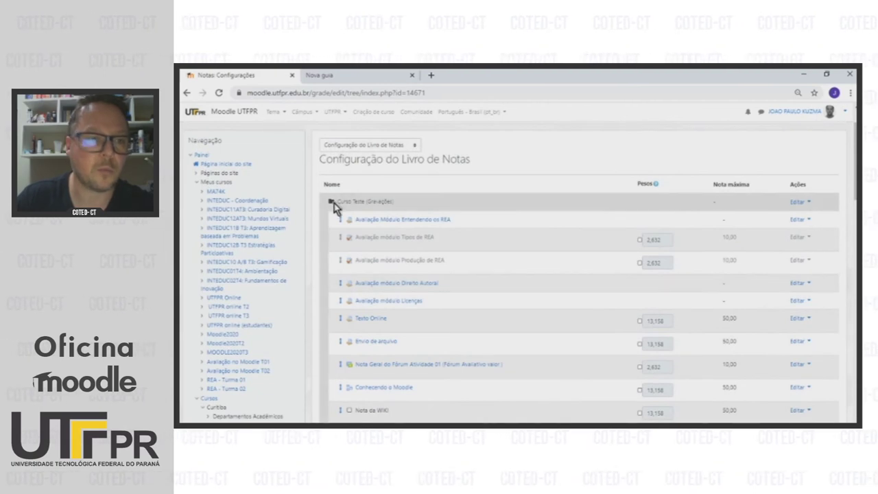
scroll(251, 244, "down", 10)
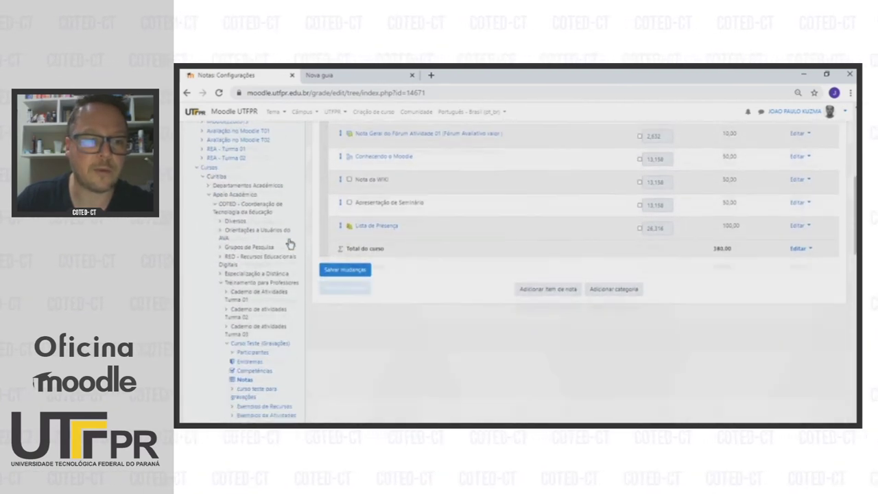
- Open the course's grader report and check the students' grades for Lista de Presença and the course total
left_click(246, 310)
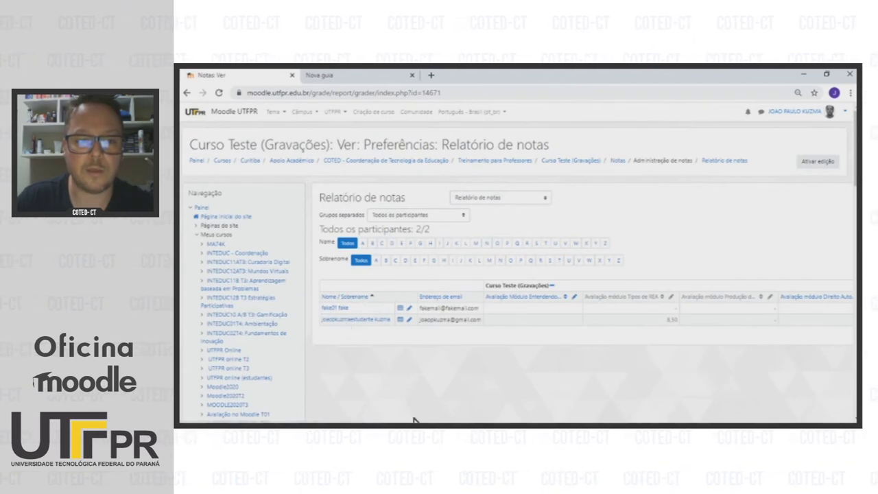
scroll(514, 274, "right", 10)
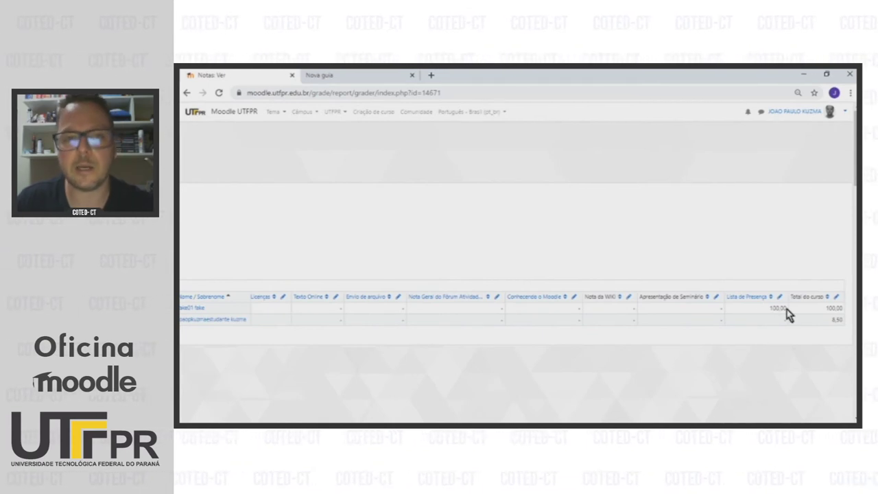
scroll(514, 302, "left", 10)
scroll(514, 275, "left", 5)
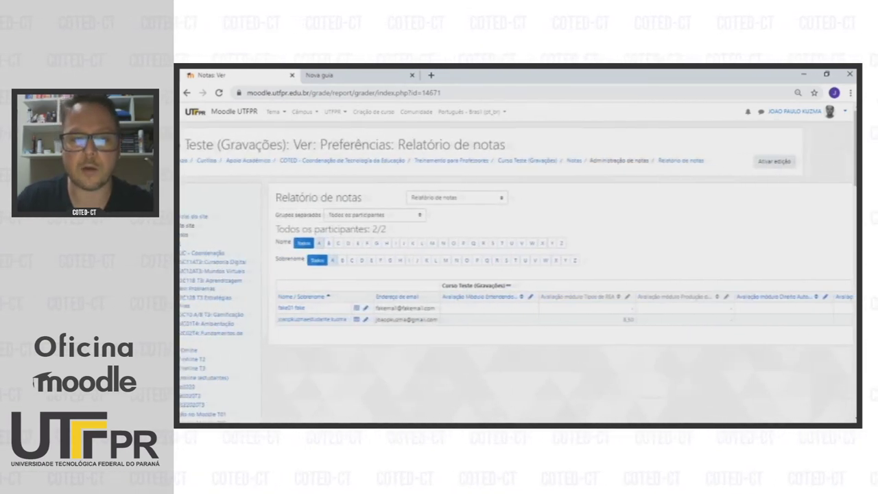
scroll(515, 274, "right", 1)
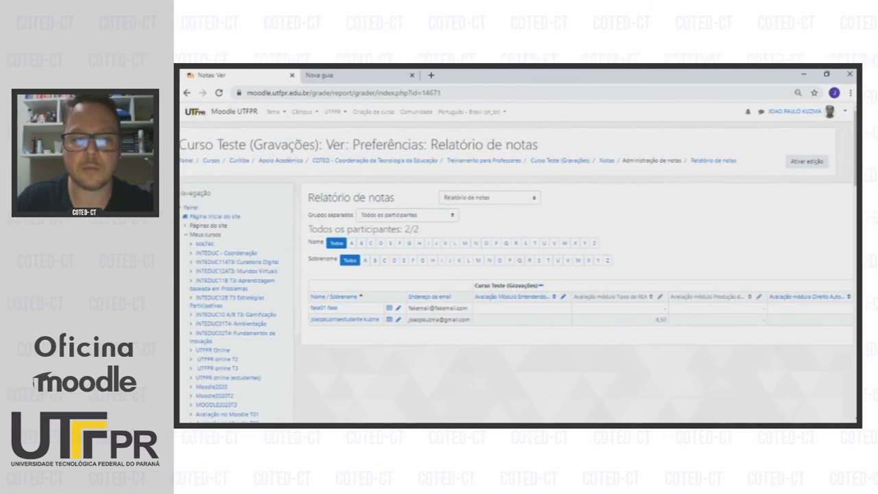
- Return to the course page and open the session list of the Lista de Presença activity
left_click(568, 164)
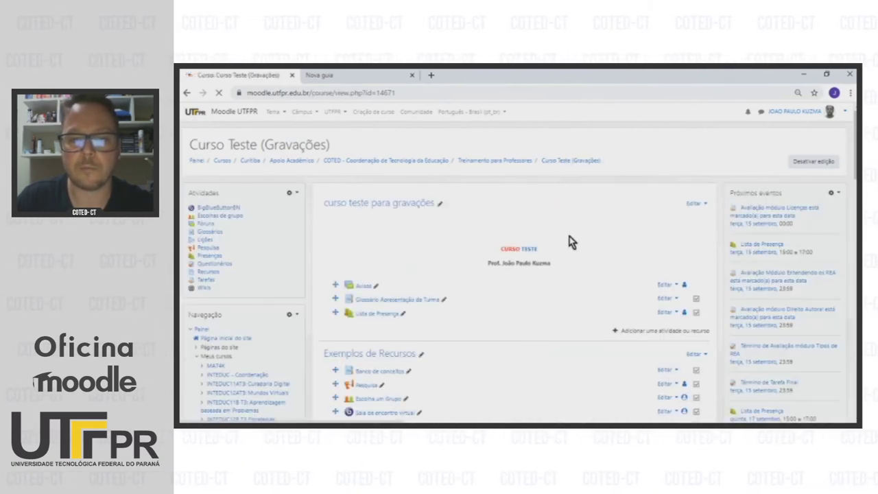
scroll(569, 241, "down", 3)
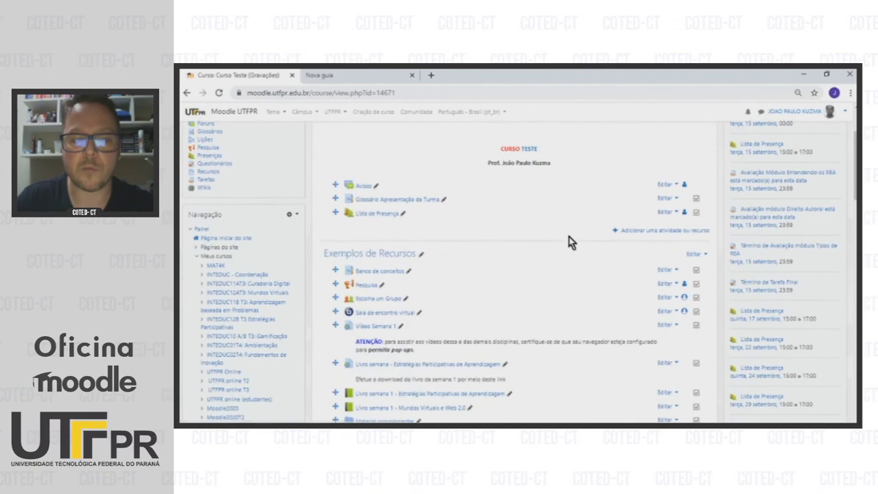
left_click(382, 217)
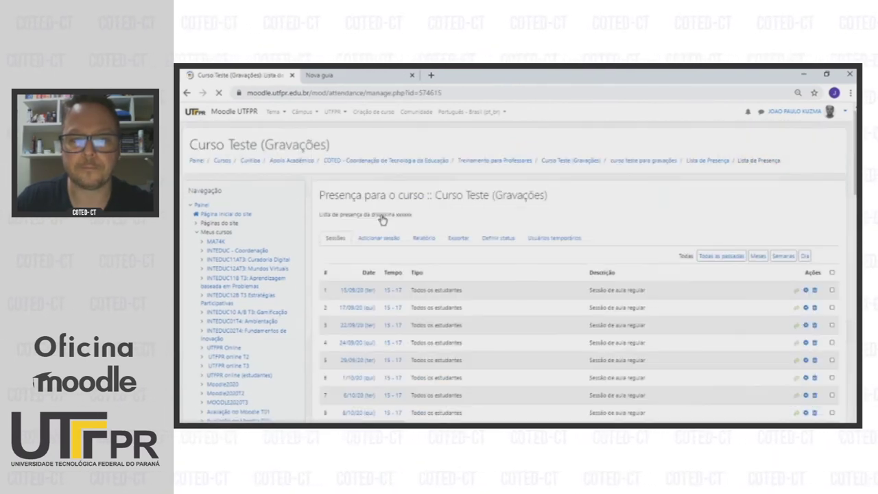
scroll(382, 218, "down", 4)
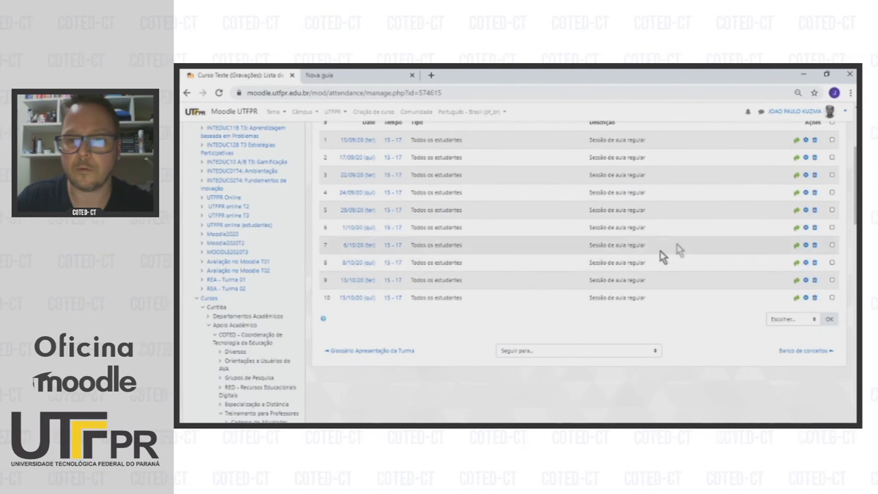
- Change the first student's status to Ausente (Au) in the 29/09/20 session and save the attendance
left_click(796, 210)
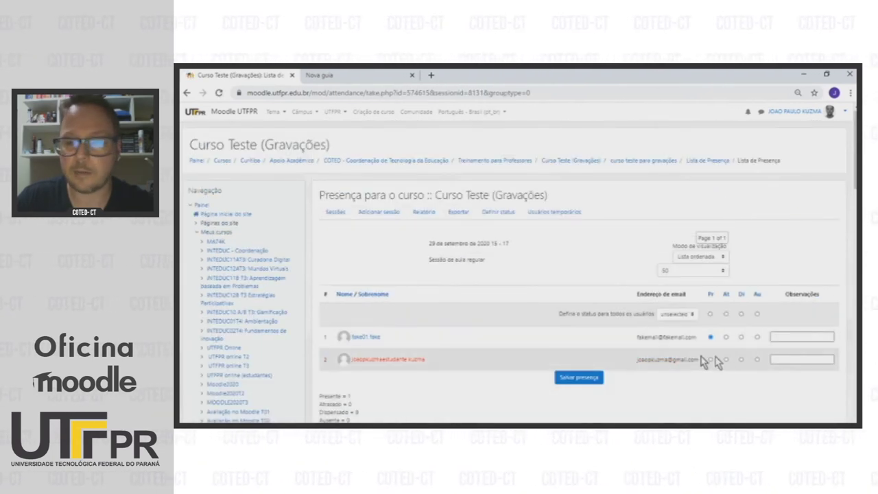
left_click(757, 337)
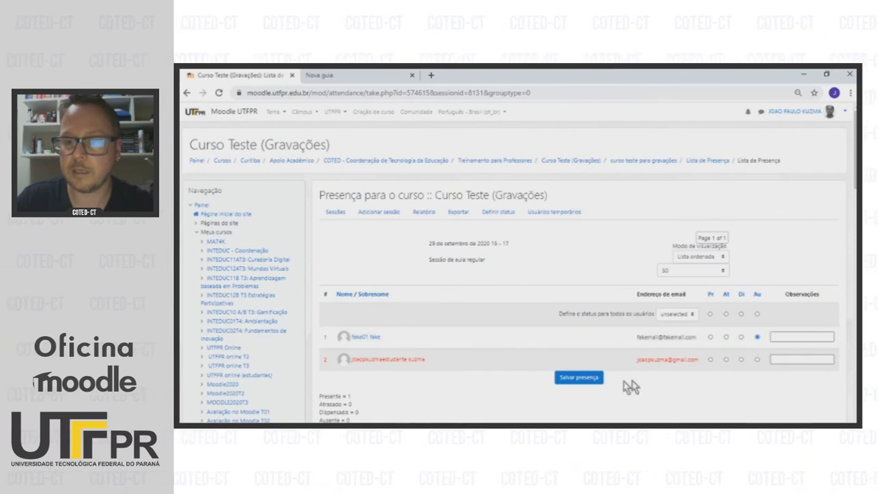
scroll(618, 381, "down", 1)
left_click(578, 330)
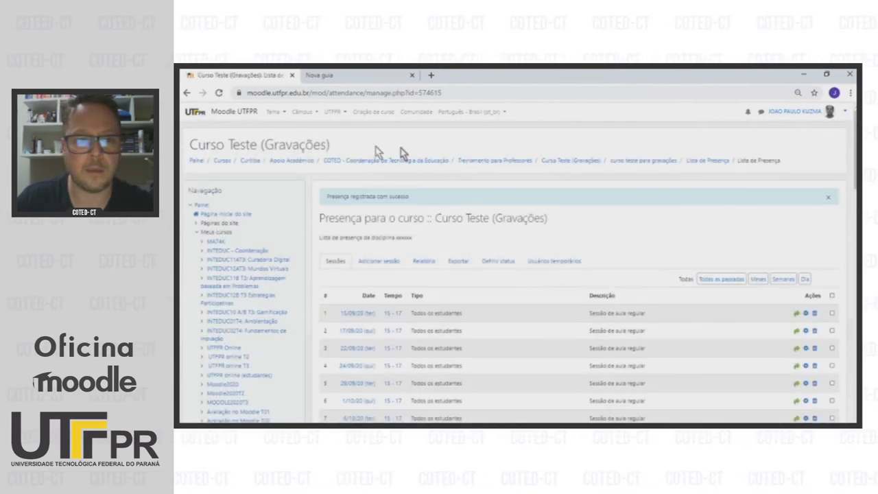
- Open the course's Notas page to check the grades after the attendance change
scroll(315, 263, "down", 2)
scroll(315, 262, "down", 3)
scroll(247, 264, "down", 3)
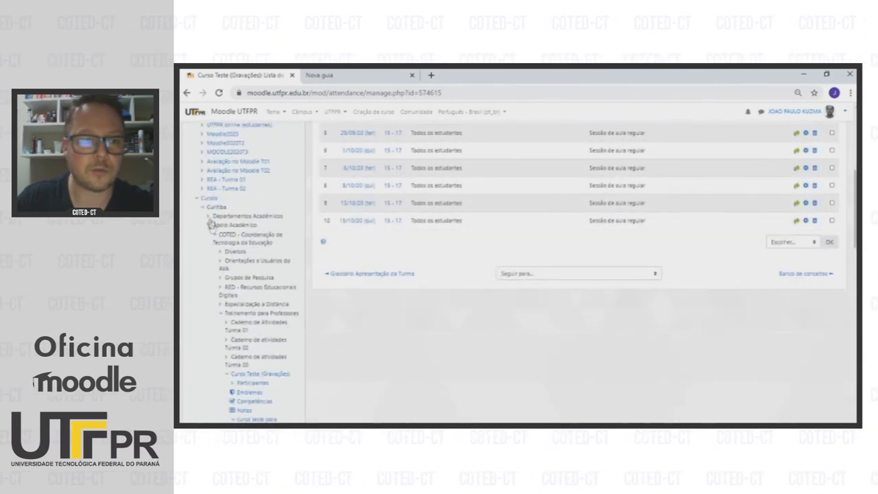
left_click(244, 261)
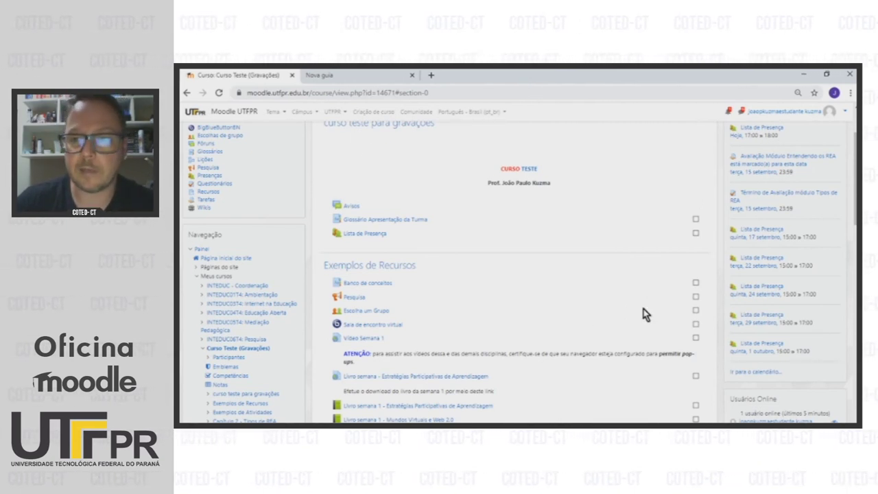
- In the student's view of Lista de Presença, self-register as Presente for the 10/09/20 session and save the changes
left_click(364, 236)
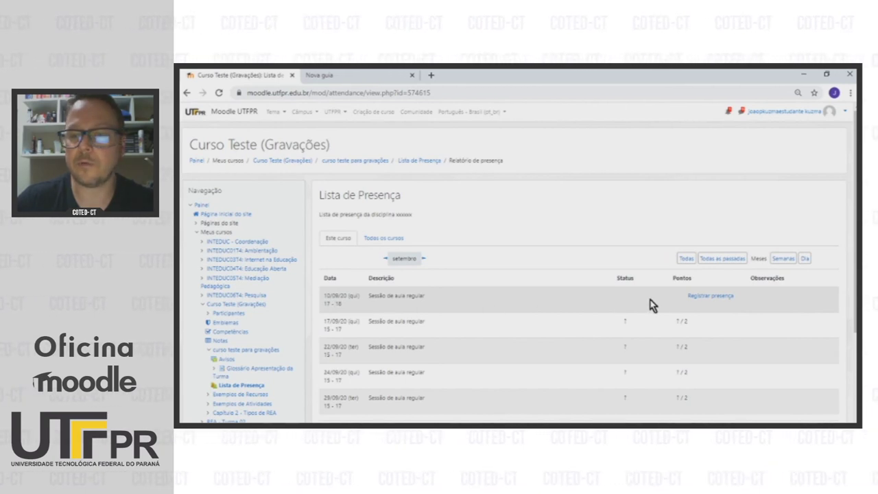
left_click(709, 299)
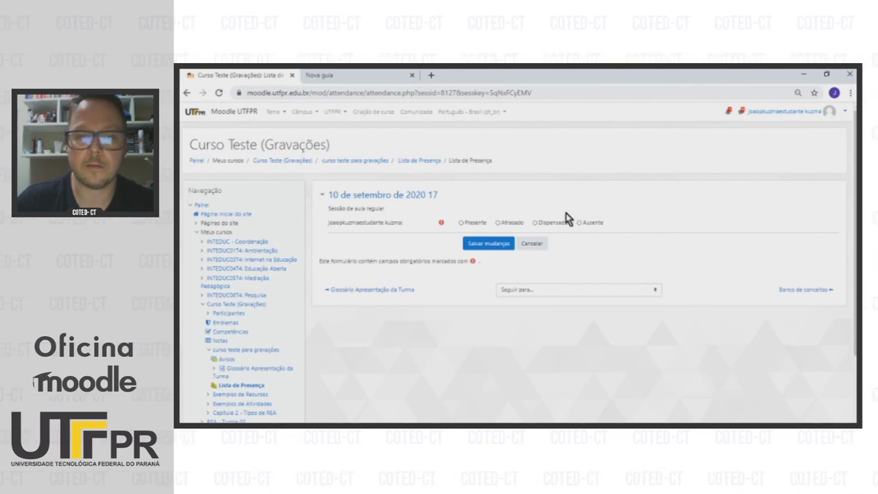
left_click(461, 223)
left_click(497, 246)
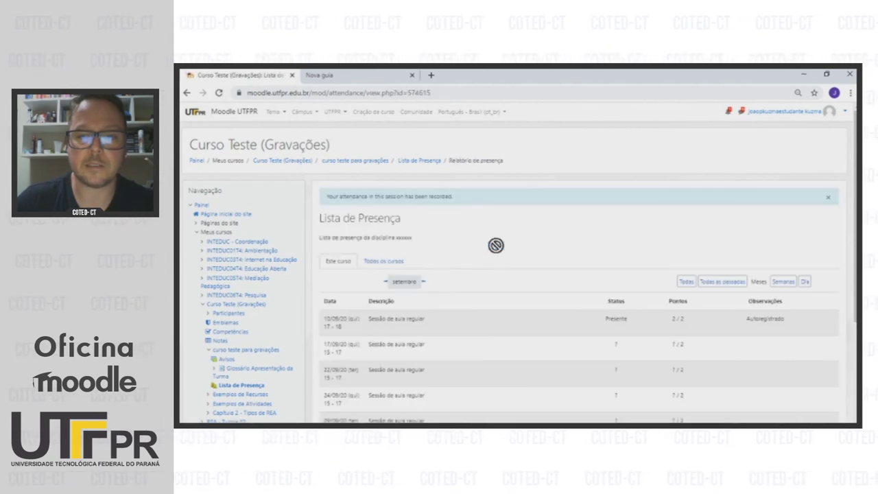